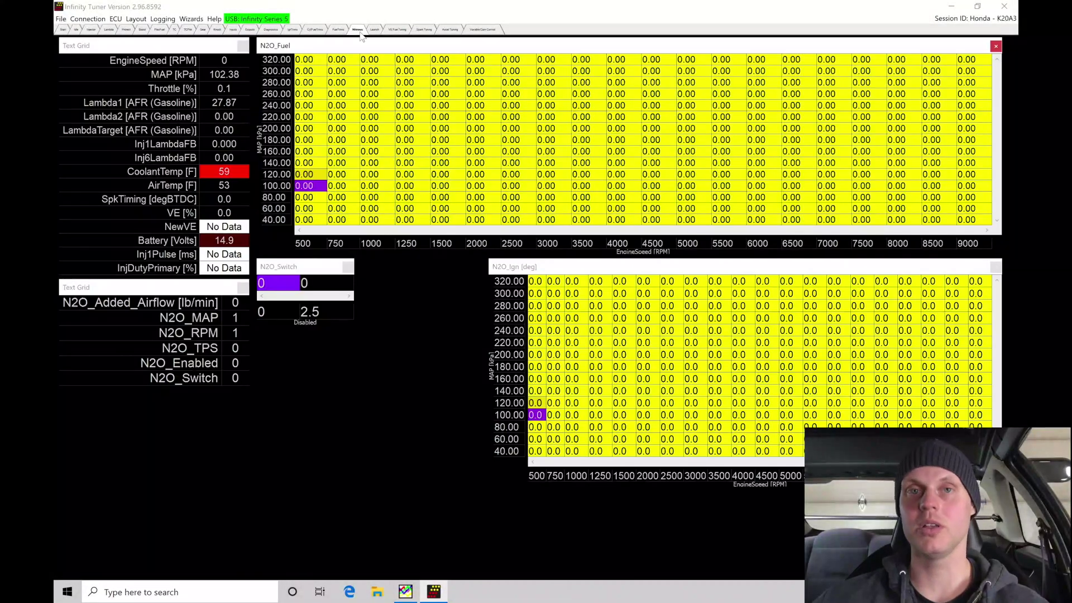
Switch from the Launch layout to the VE Fuel Tuning layout showing VETable, VETable_2 and lambda targets
left_click(374, 30)
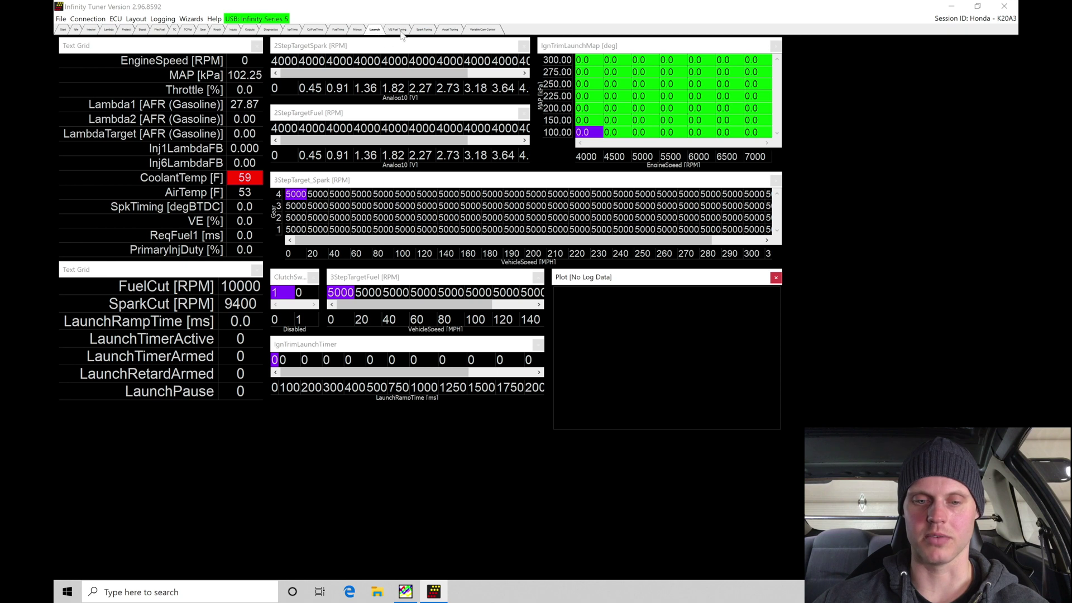
left_click(398, 32)
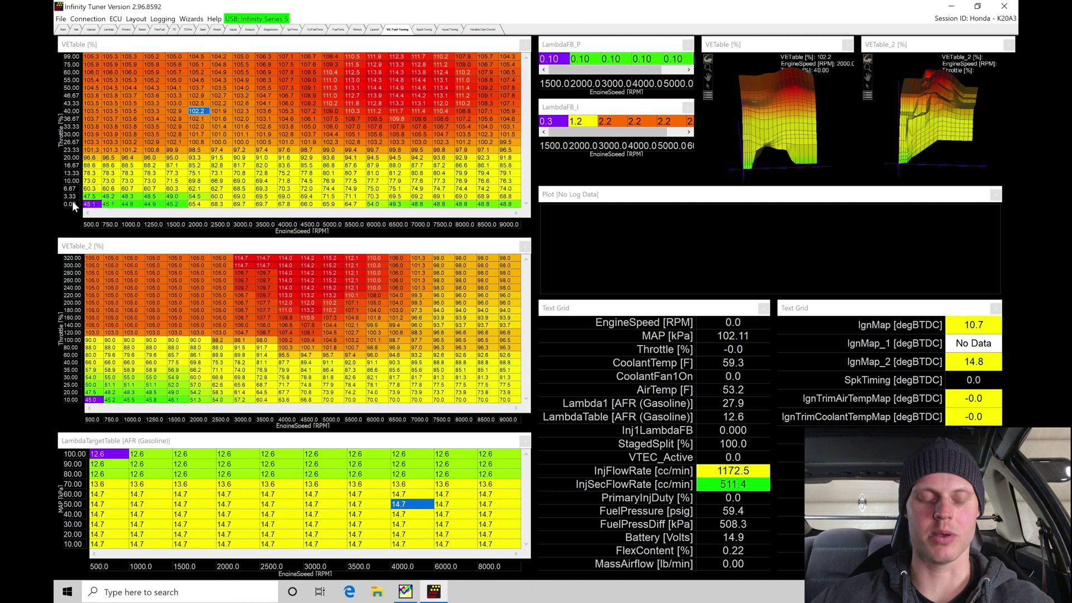
left_click(73, 204)
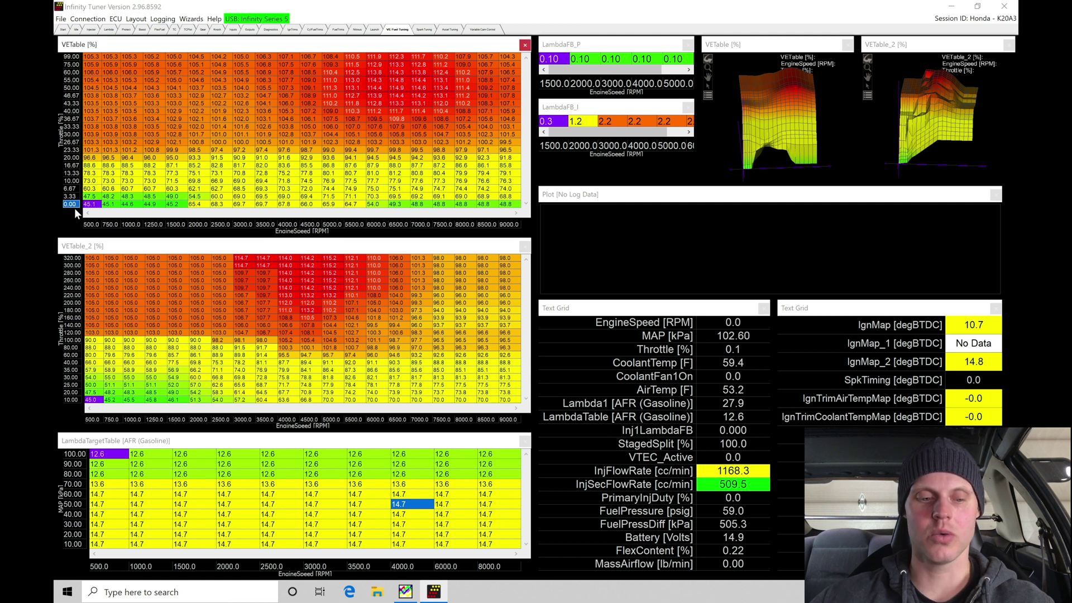
Change VETable's lowest throttle breakpoints to 1, 3, 5, 7, 9 and 12 percent
left_click(76, 200)
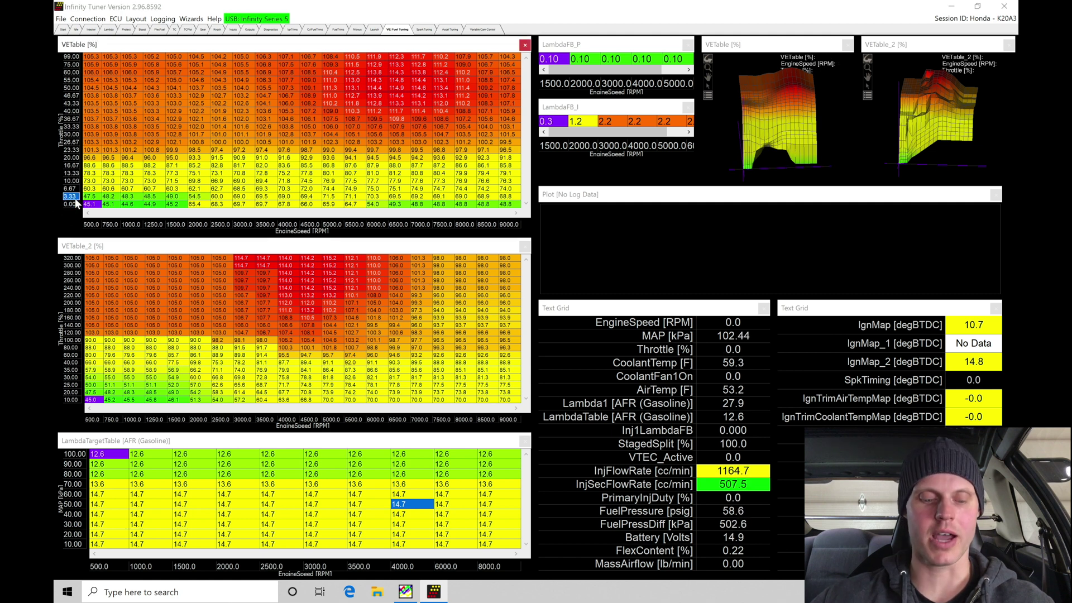
type("1")
key("Return")
left_click(79, 190)
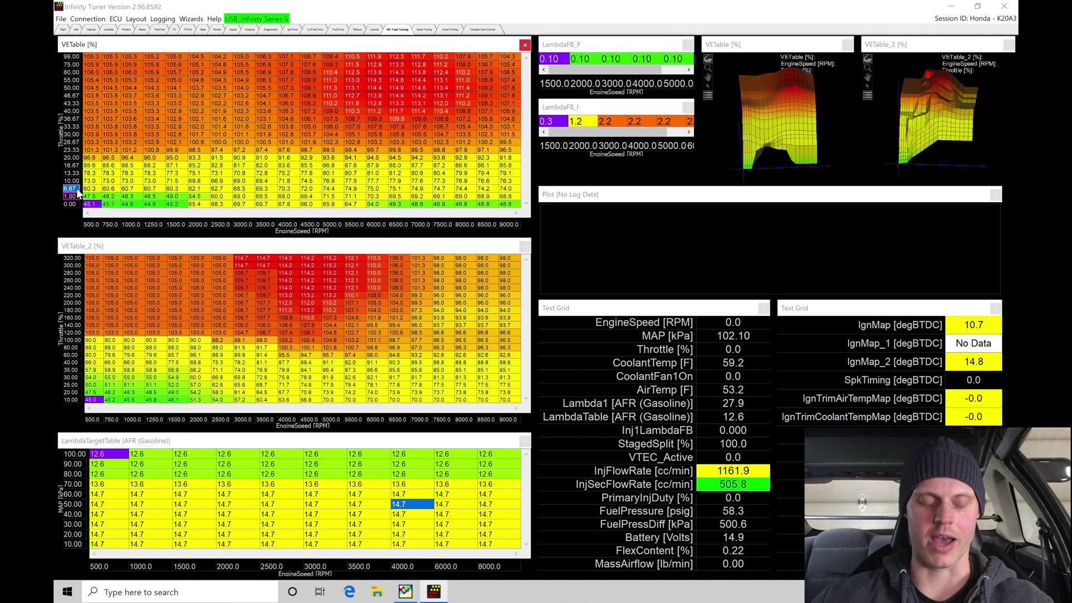
type("3")
key("Return")
left_click(78, 181)
type("5")
key("Return")
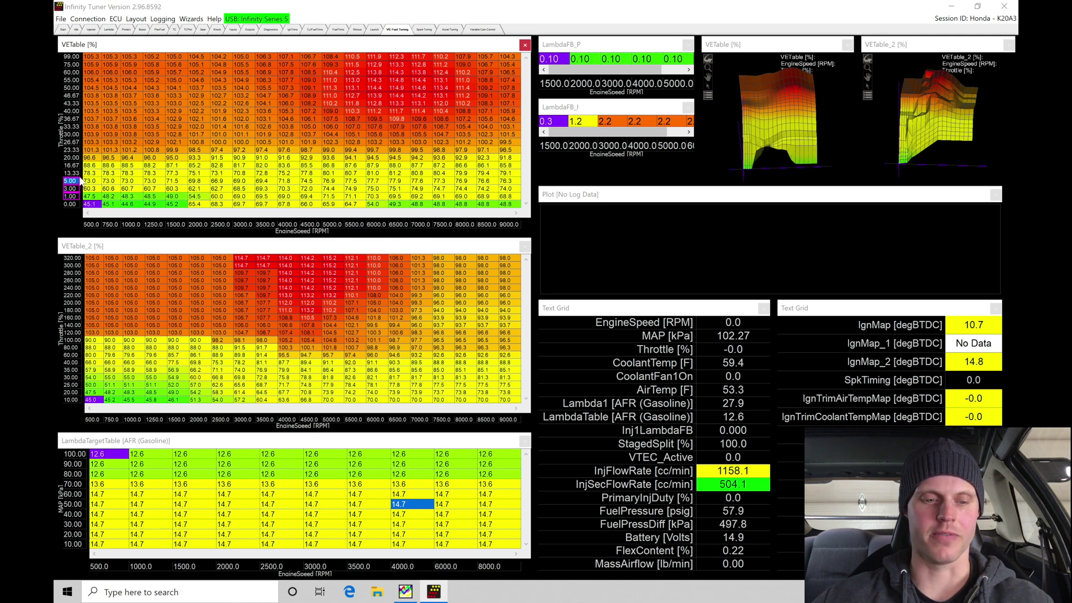
left_click(78, 173)
type("7")
key("Return")
left_click(79, 166)
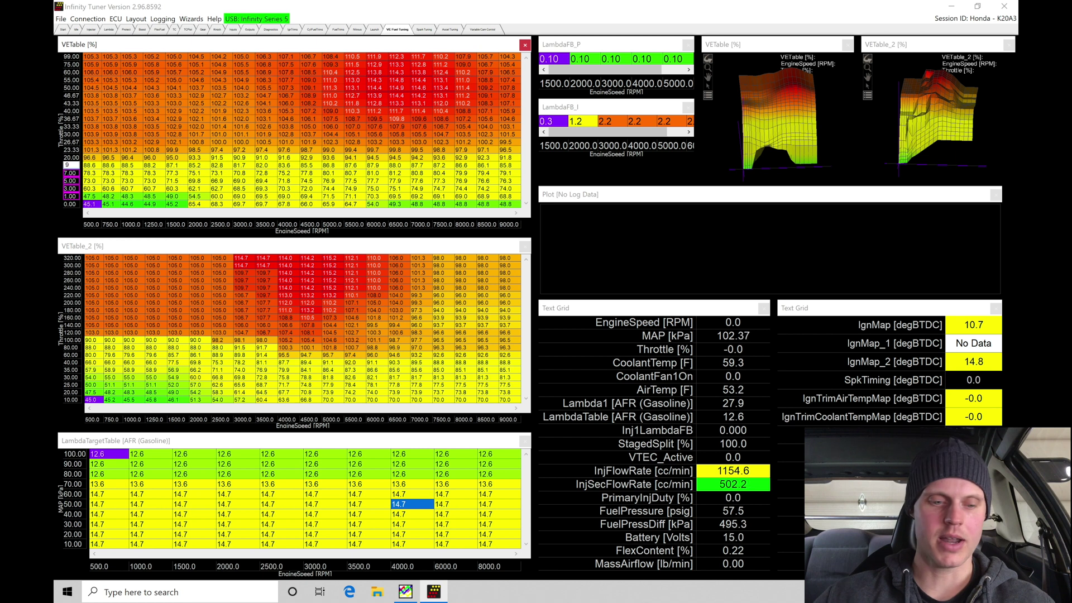
type("9")
key("Return")
left_click(75, 159)
type("12")
key("Return")
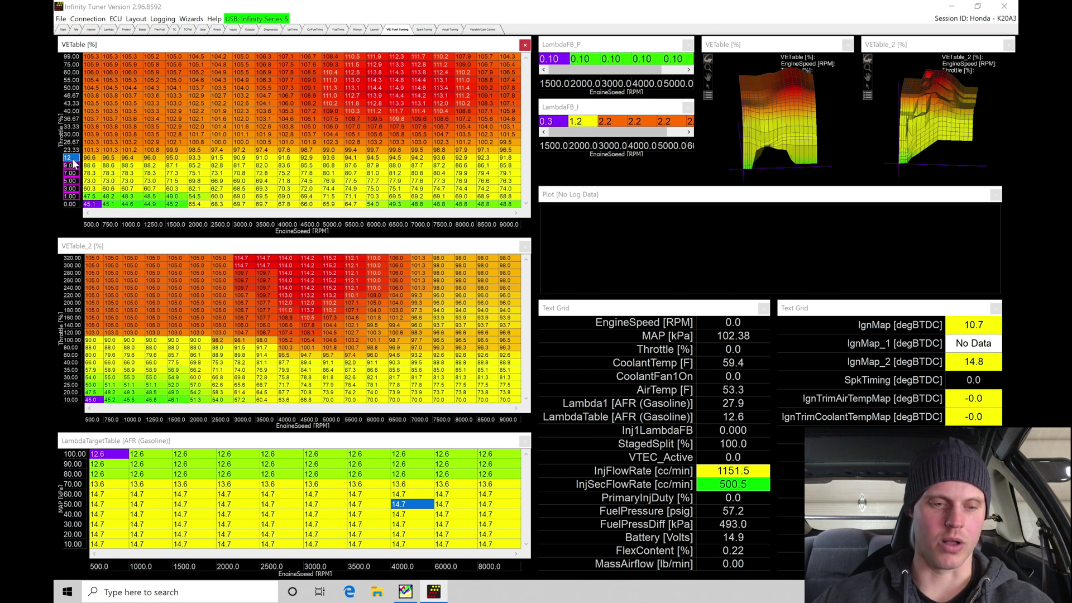
Continue the throttle breakpoints at 15, 20, 25, 30, 35 and 50 percent, confirming the axis change
left_click(76, 151)
type("15")
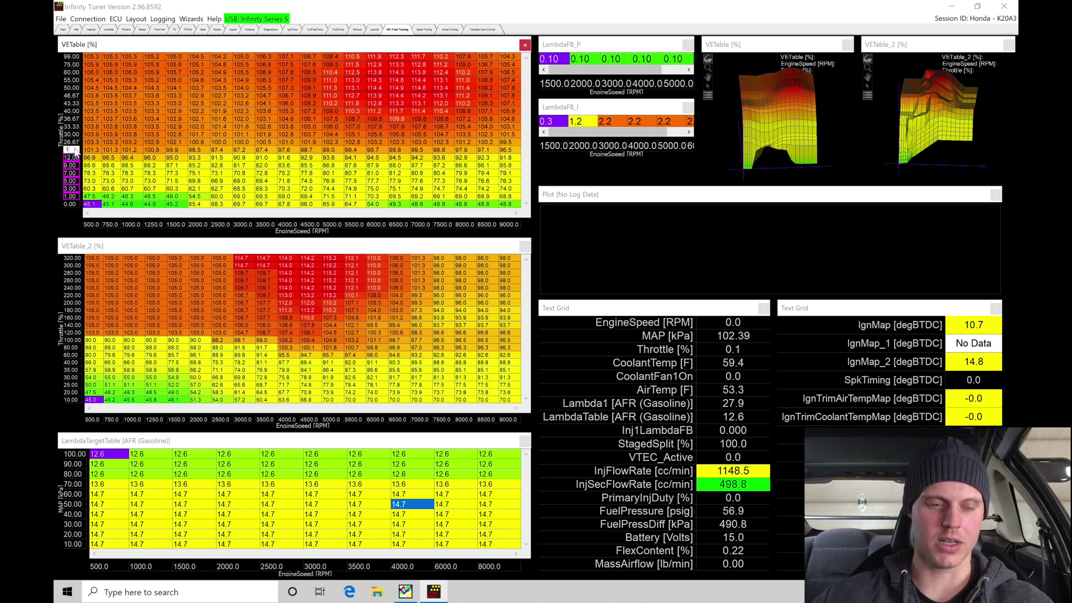
key("Return")
left_click(74, 143)
type("20")
key("Return")
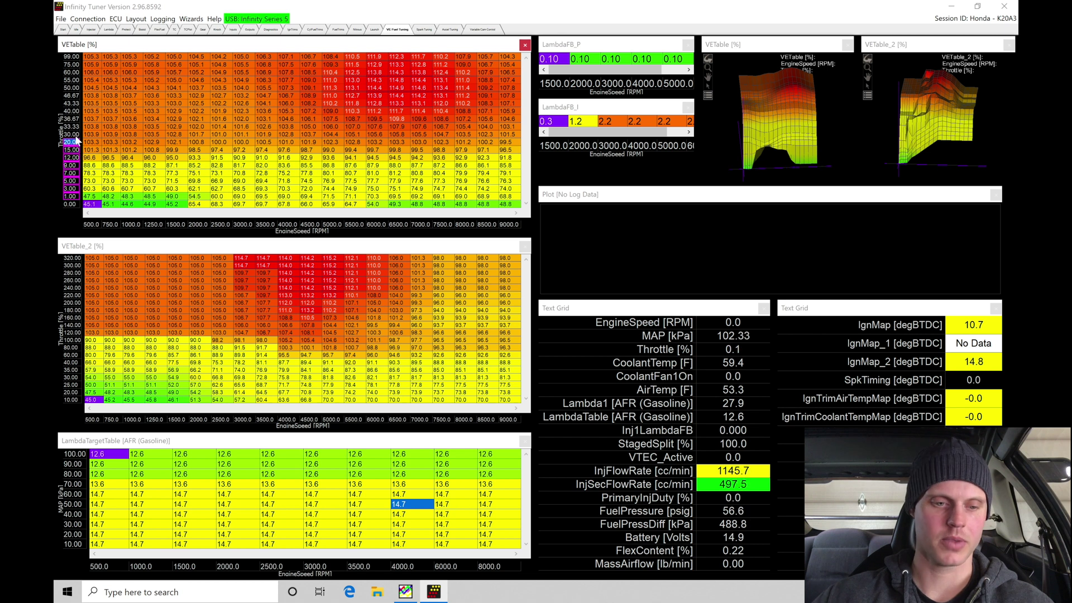
left_click(77, 135)
type("25")
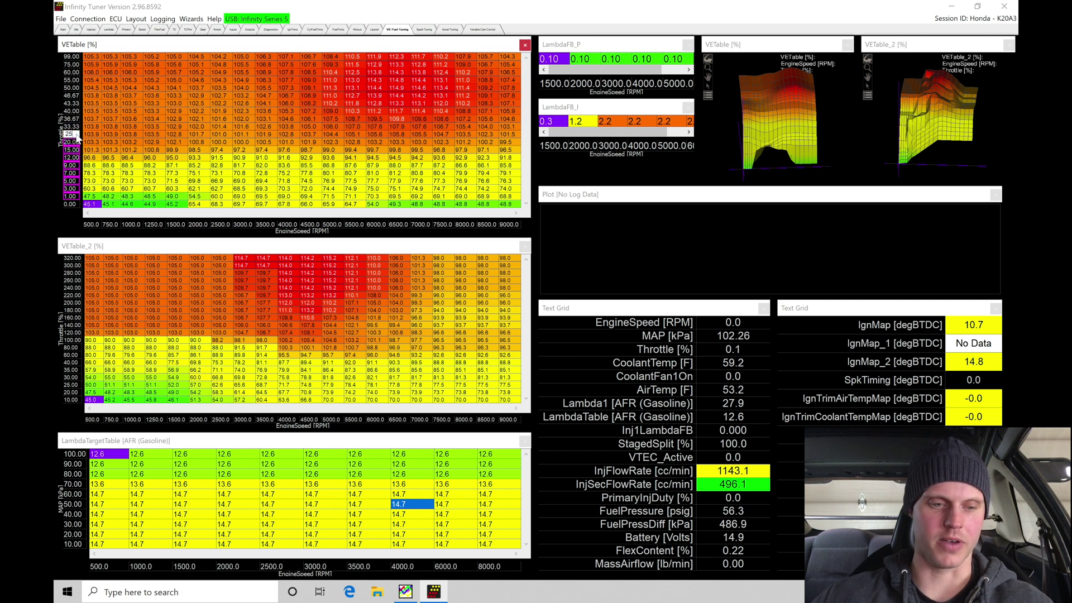
key("Return")
left_click(77, 128)
type("30")
key("Return")
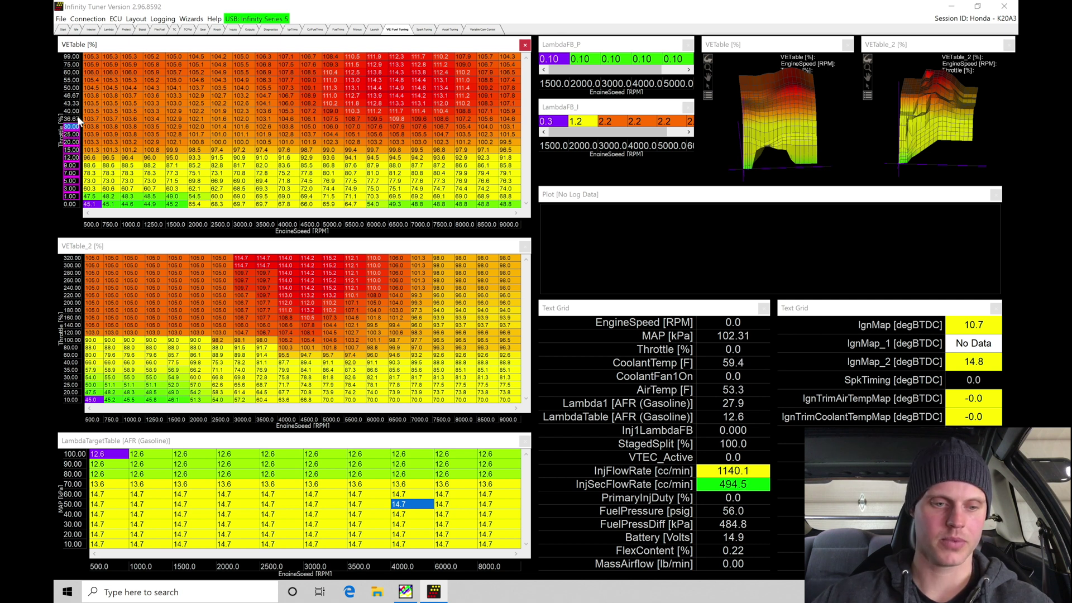
left_click(77, 119)
type("35")
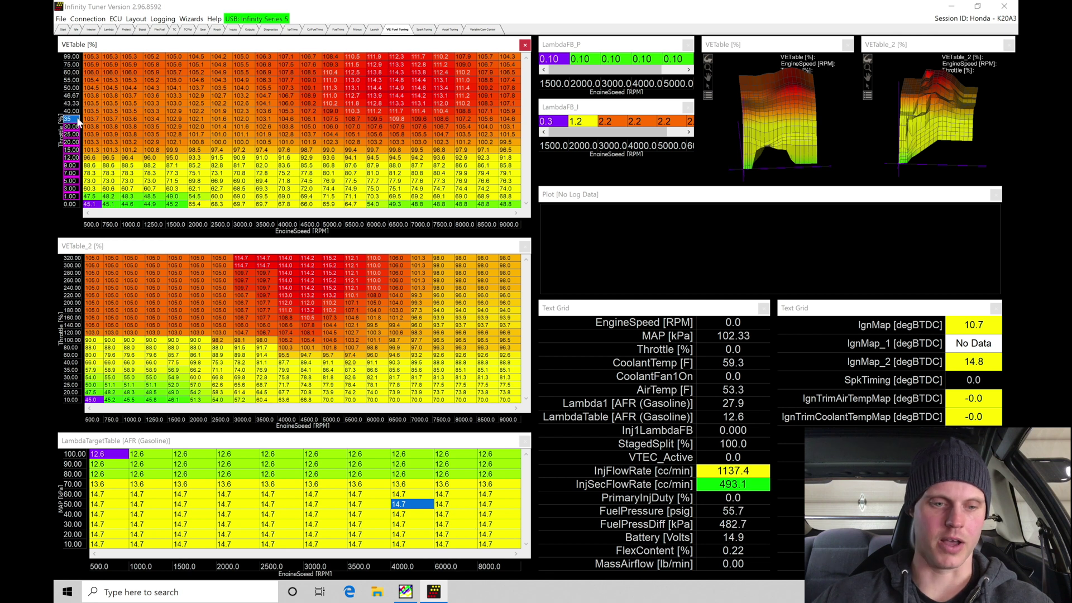
key("Return")
left_click(77, 112)
left_click(77, 104)
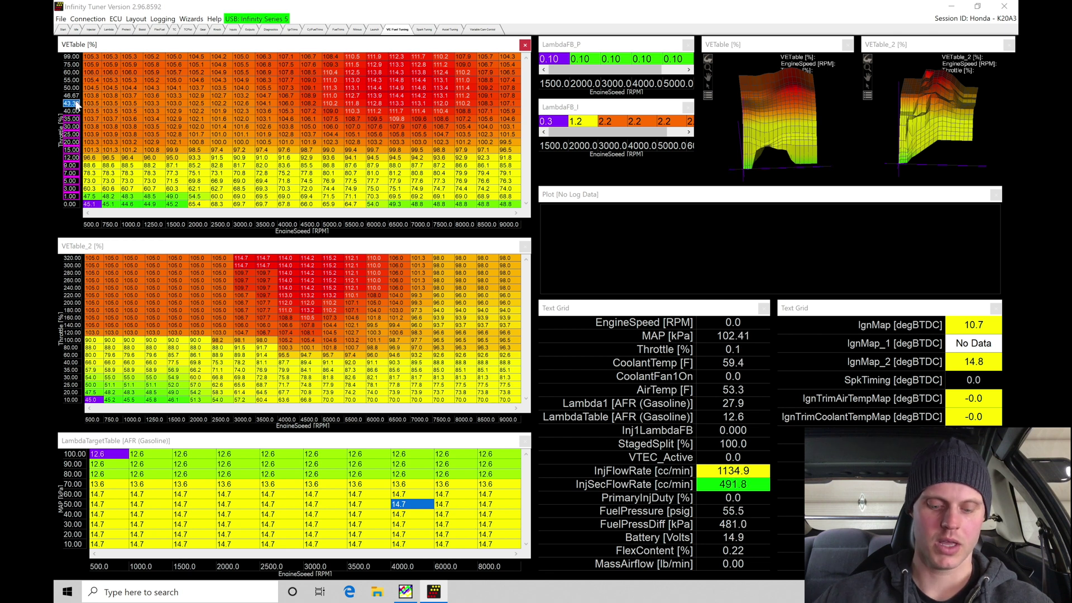
type("50")
key("Return")
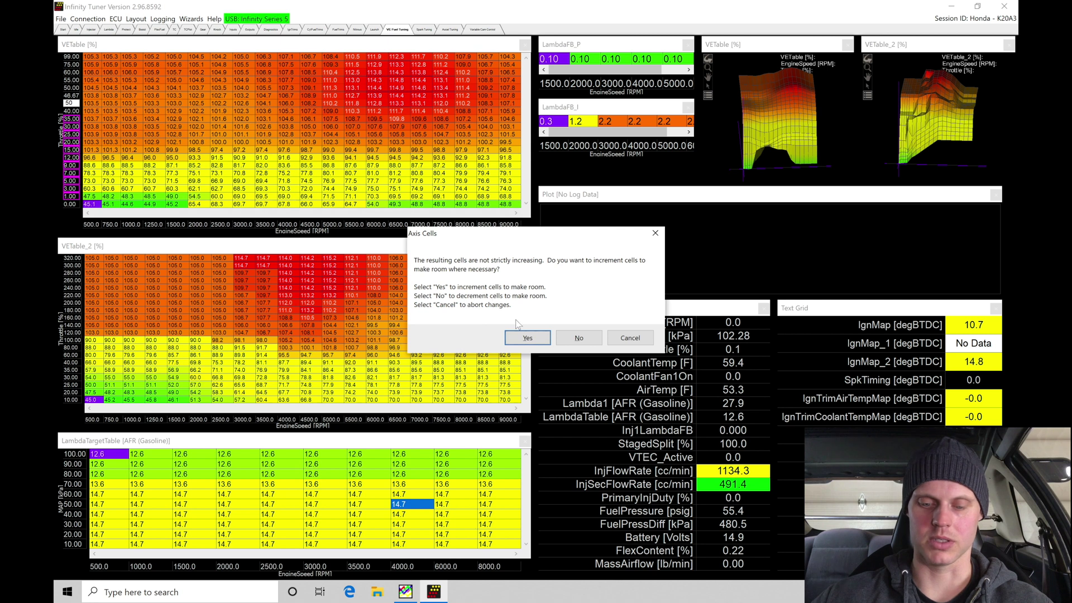
left_click(527, 338)
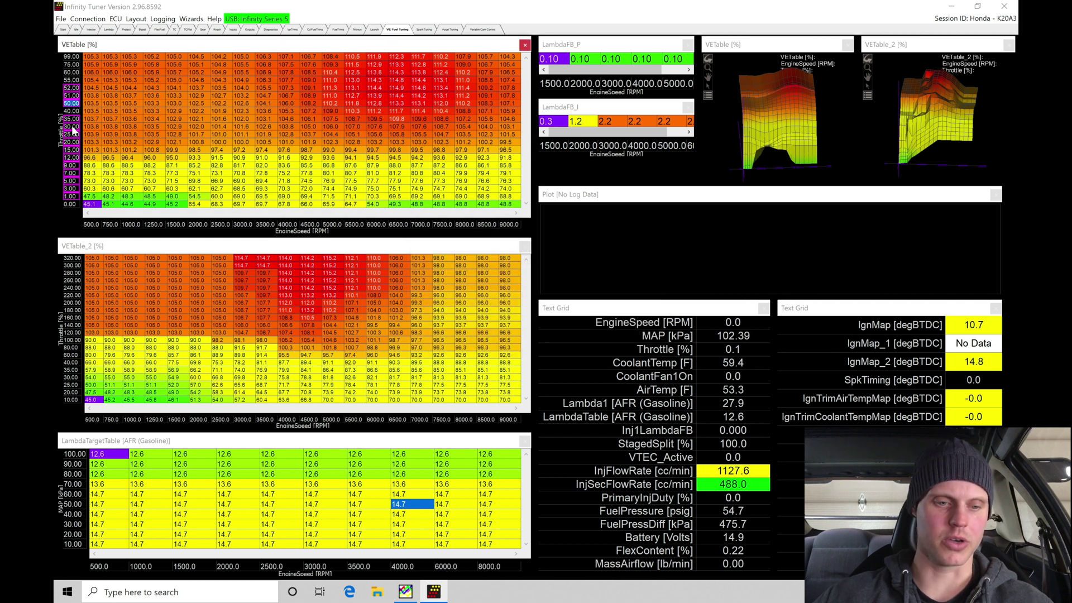
Enter VETable's top throttle breakpoints as 100, 90, 80, 70, 60 and 55 percent
left_click(78, 57)
type("100")
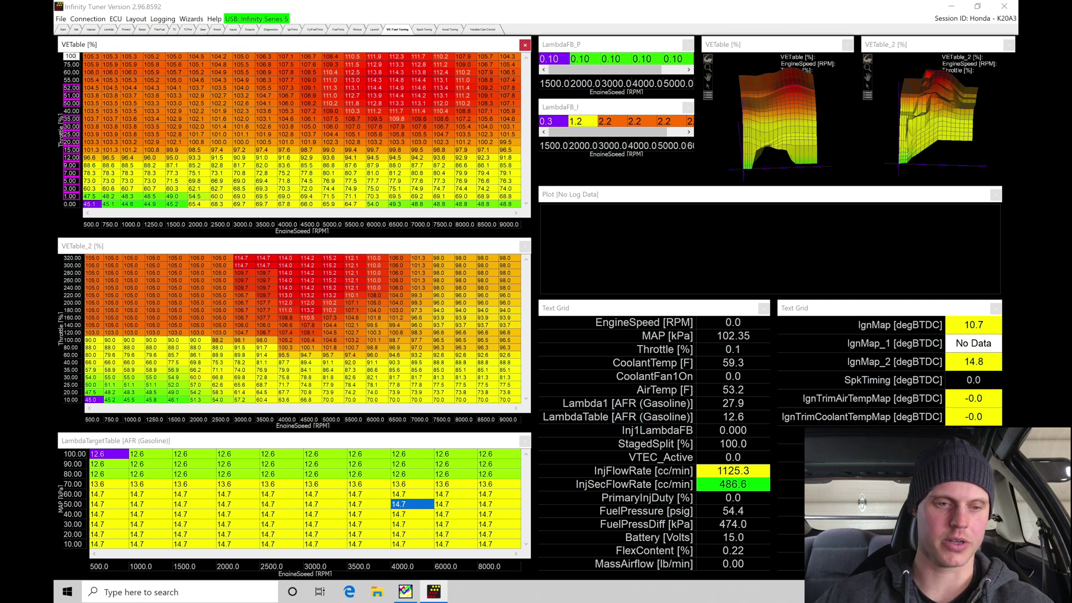
key("Return")
type("90")
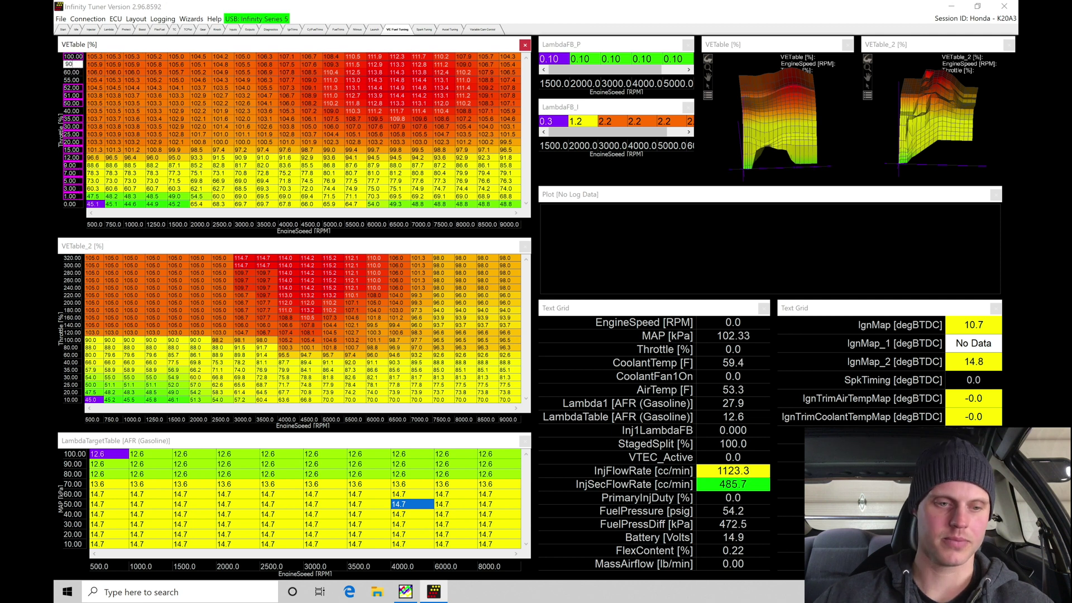
key("Return")
type("80")
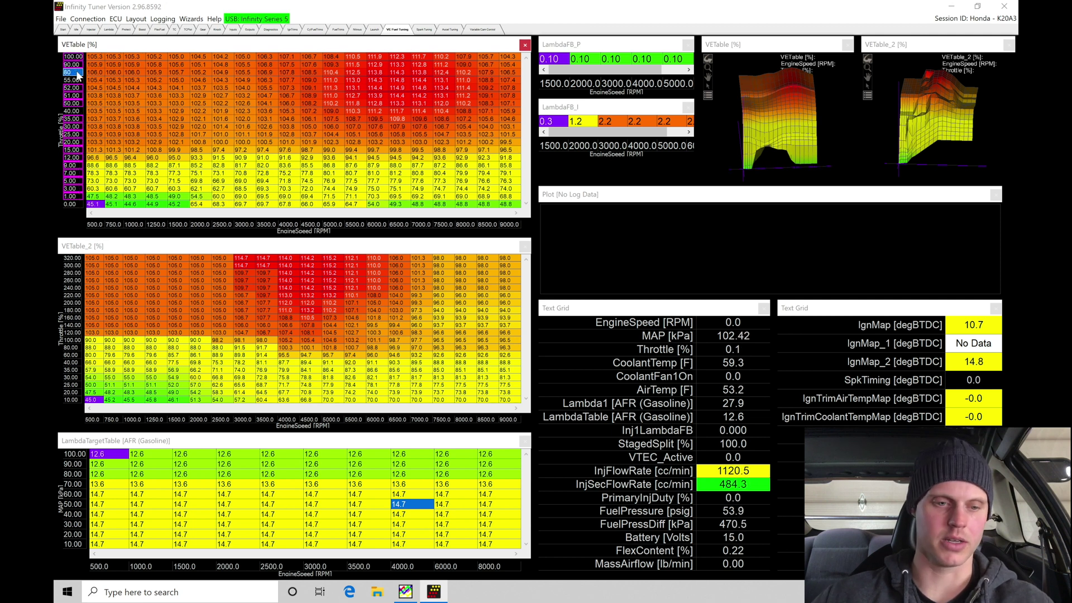
key("Return")
type("70")
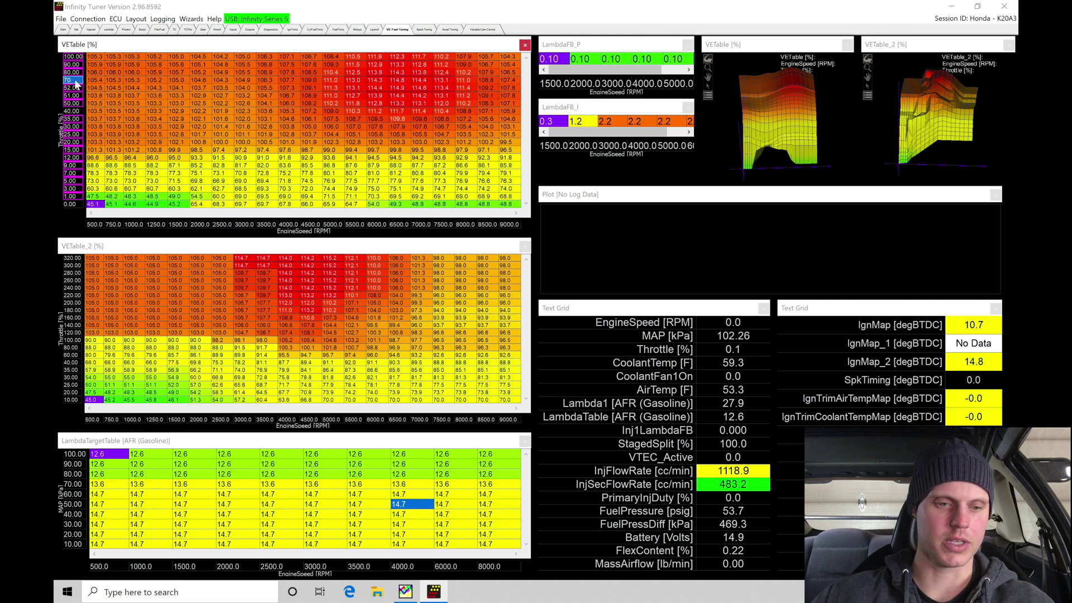
key("Return")
type("60")
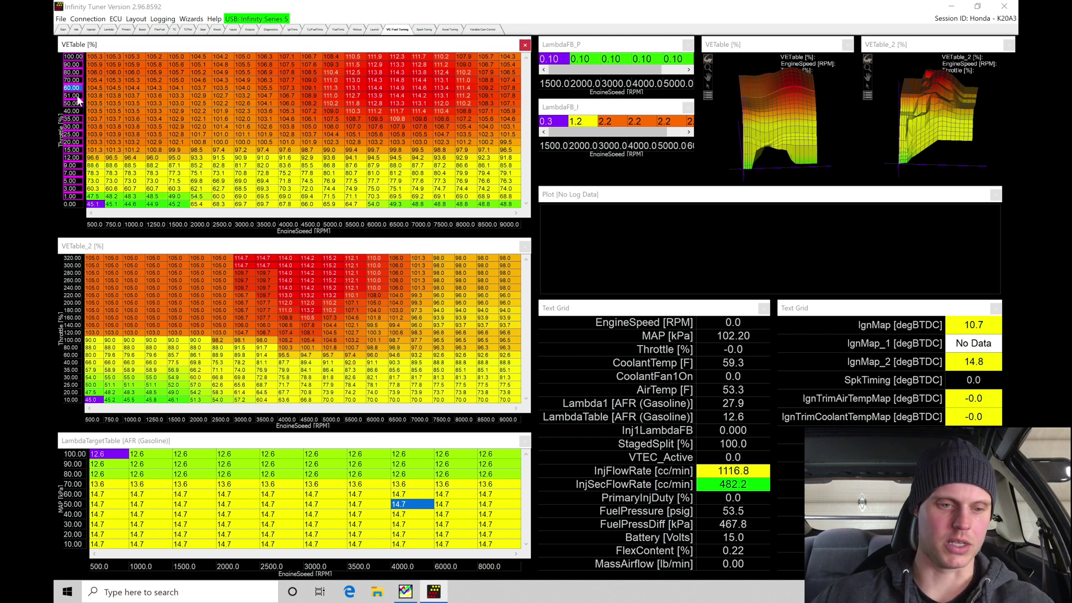
key("Return")
type("55")
key("Return")
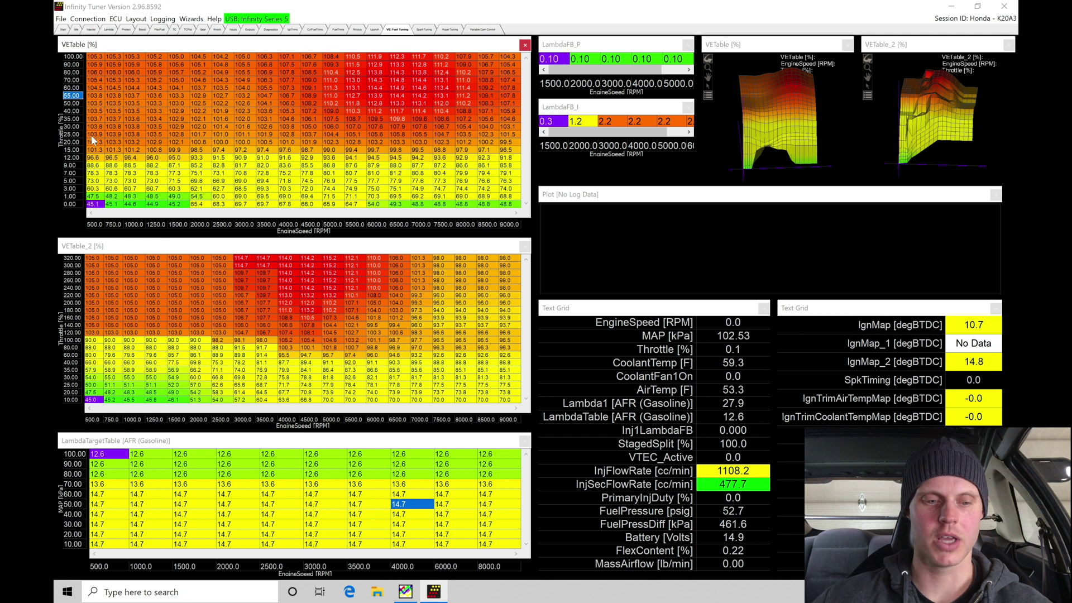
Select the VETable cells spanning 1–20% throttle and 500–5000 RPM
left_click_drag(93, 142, 506, 204)
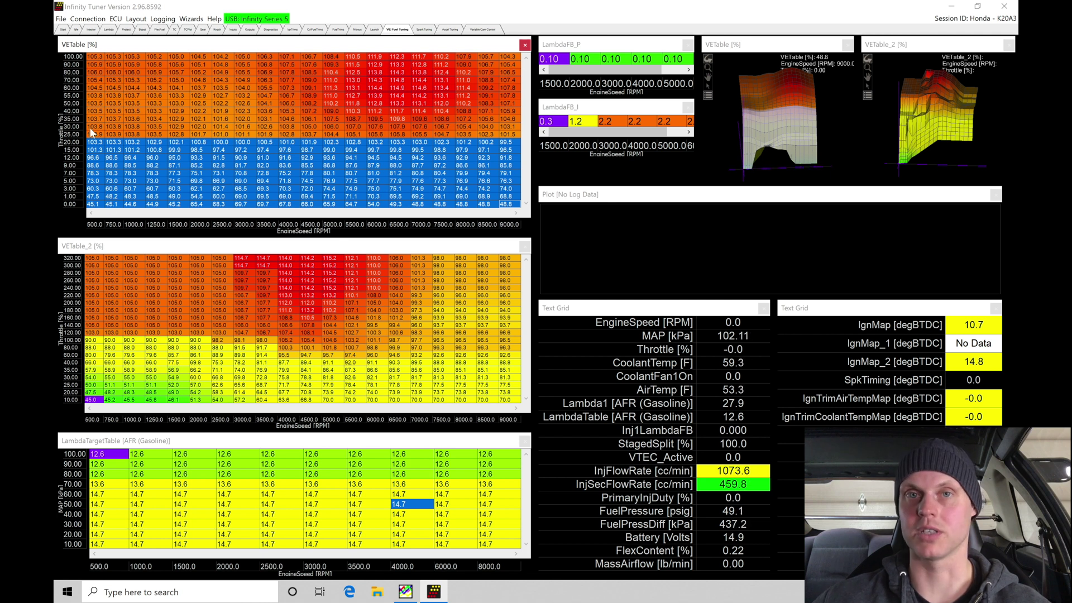
Copy VETable's full 100-to-0 throttle axis and paste it into VETable_2's throttle axis
left_click(115, 128)
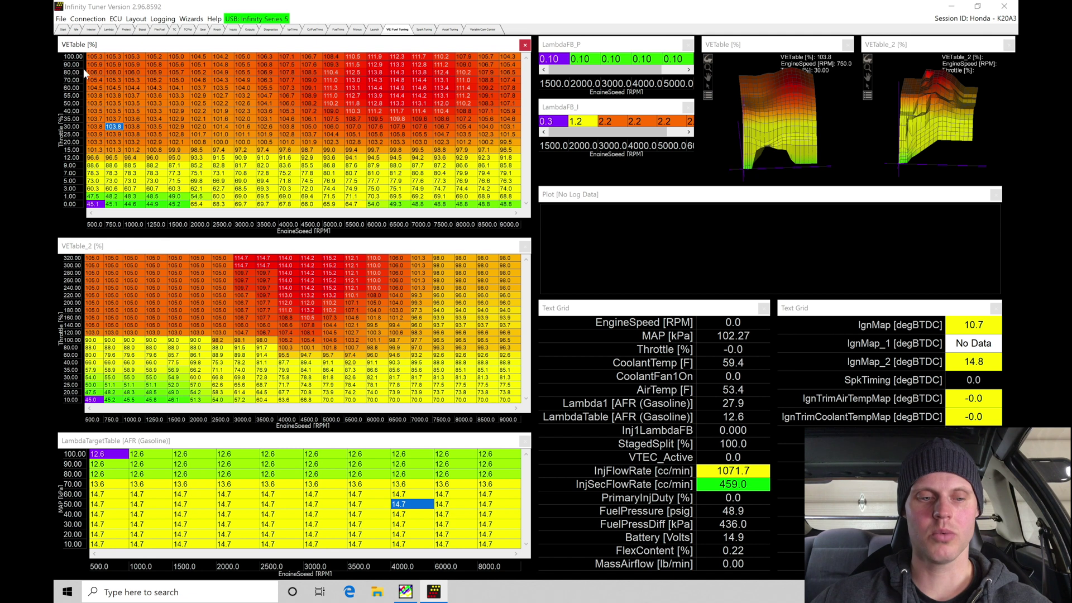
left_click_drag(79, 57, 77, 210)
key("ctrl+c")
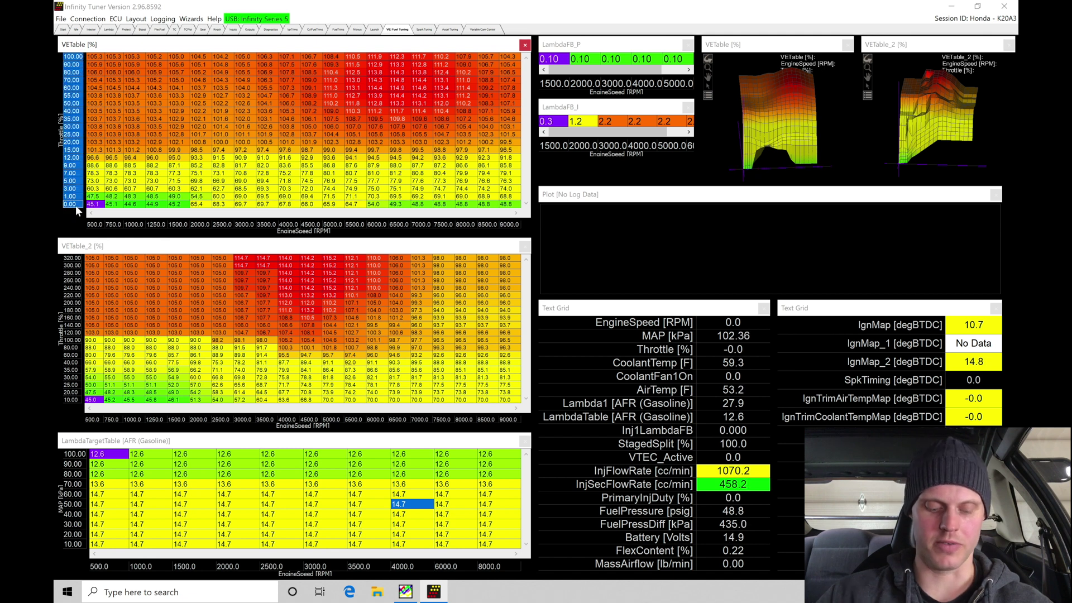
left_click_drag(72, 259, 73, 404)
key("ctrl+v")
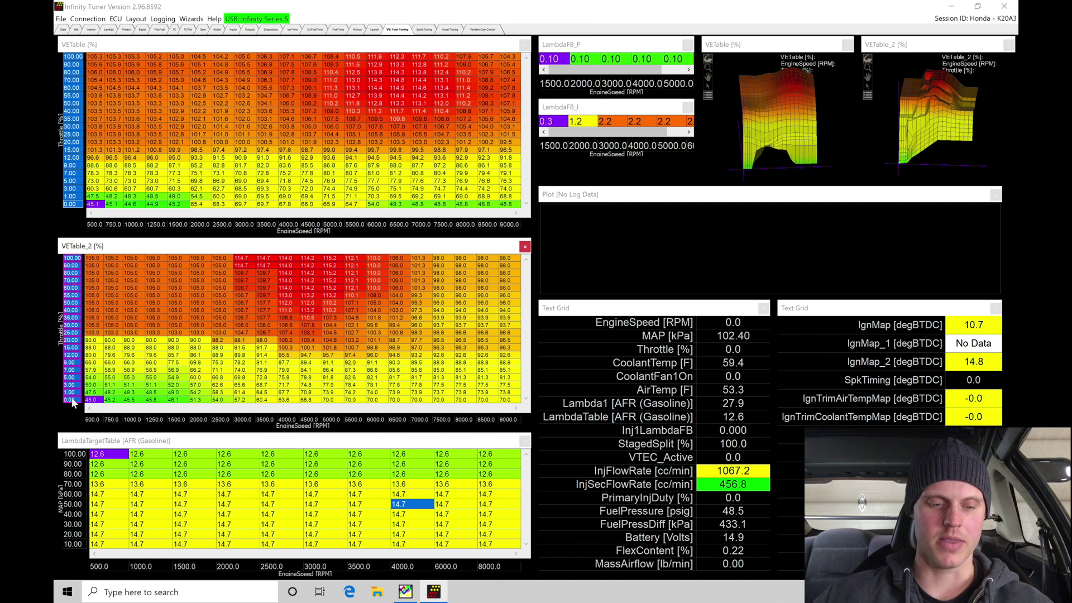
left_click(141, 341)
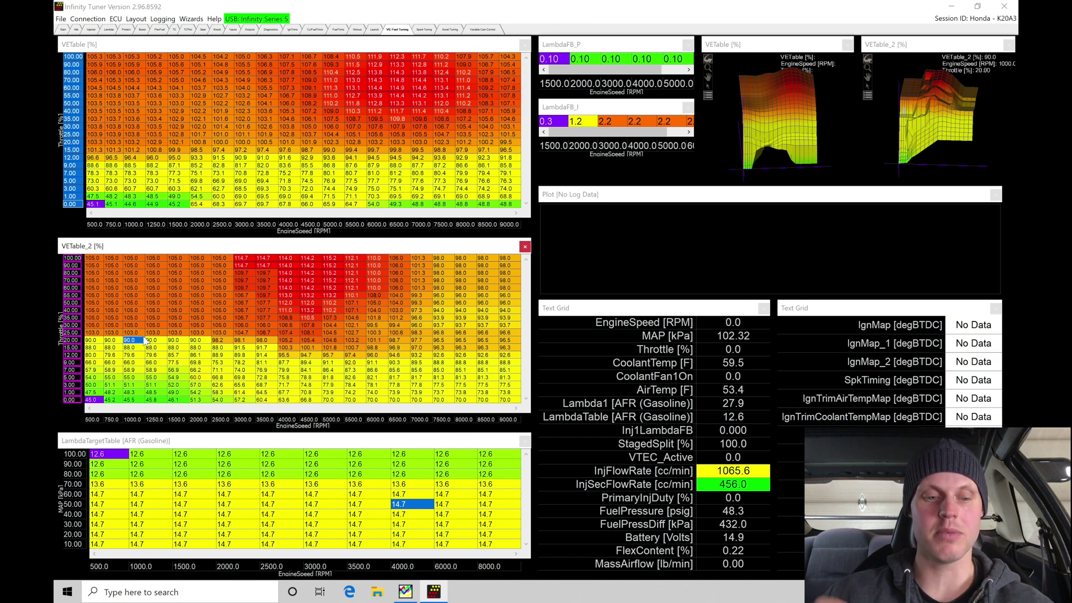
left_click(178, 142)
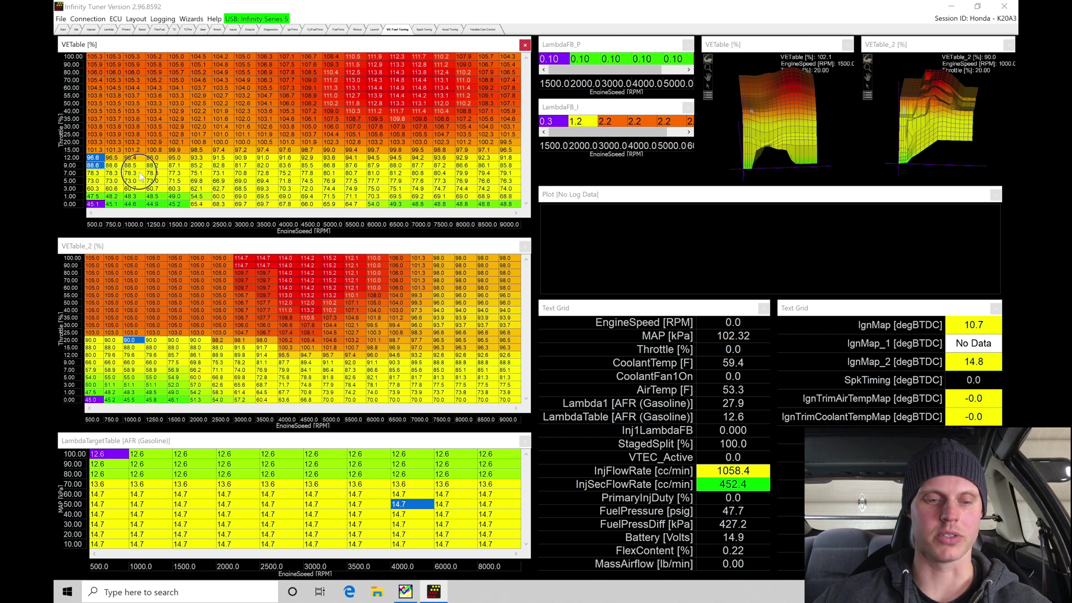
Fill the 0–12% throttle rows with 50 at low RPM, 65 from 3500 RPM, interpolated between
left_click_drag(140, 176, 158, 209)
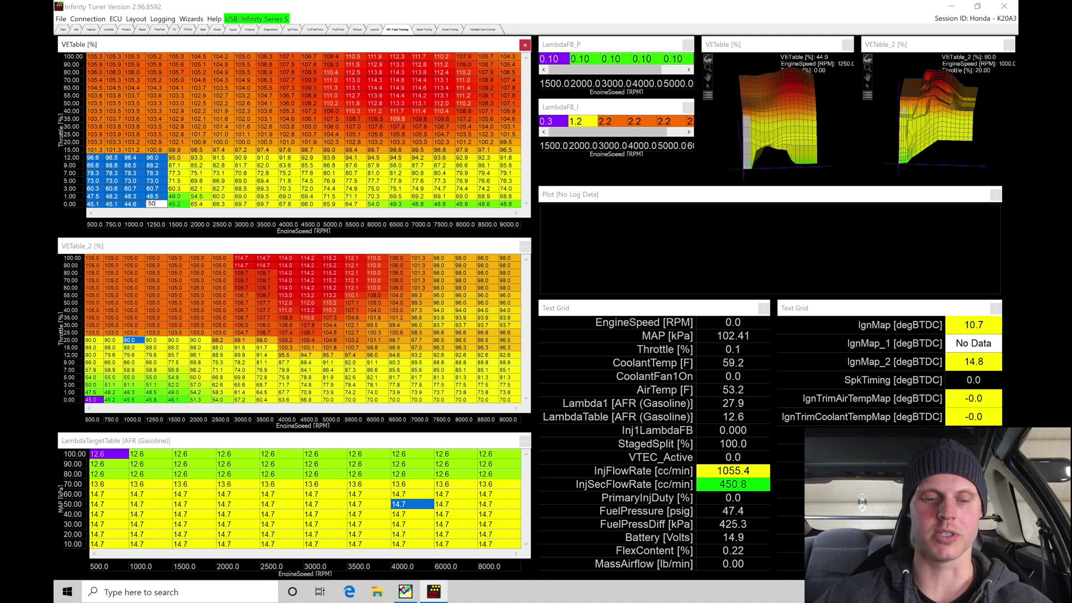
key("Return")
left_click(206, 190)
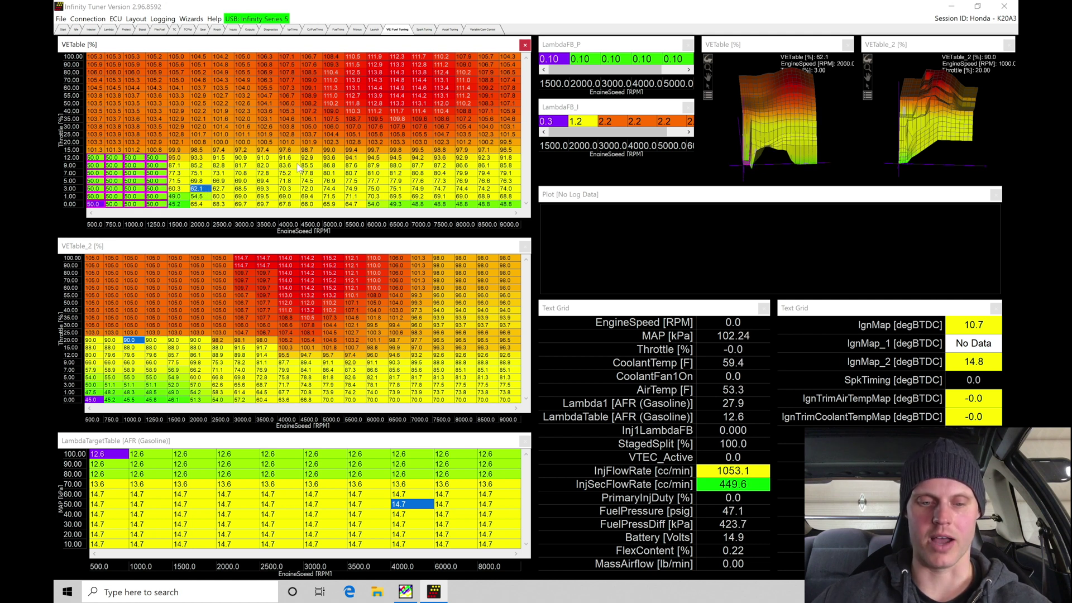
left_click_drag(280, 160, 328, 215)
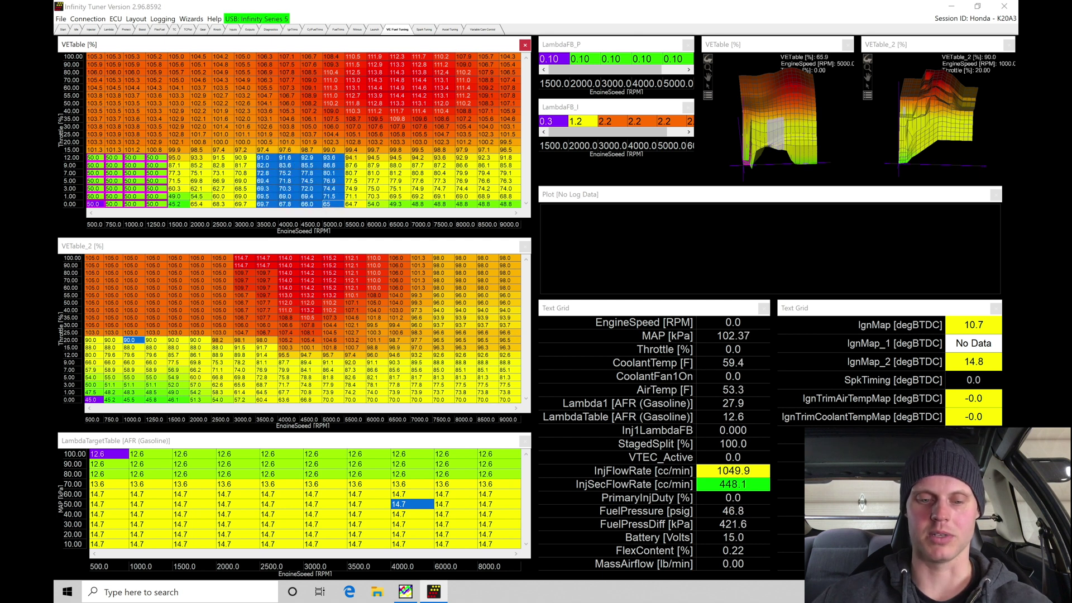
type("65")
key("Return")
left_click_drag(355, 159, 520, 222)
type("65")
key("Return")
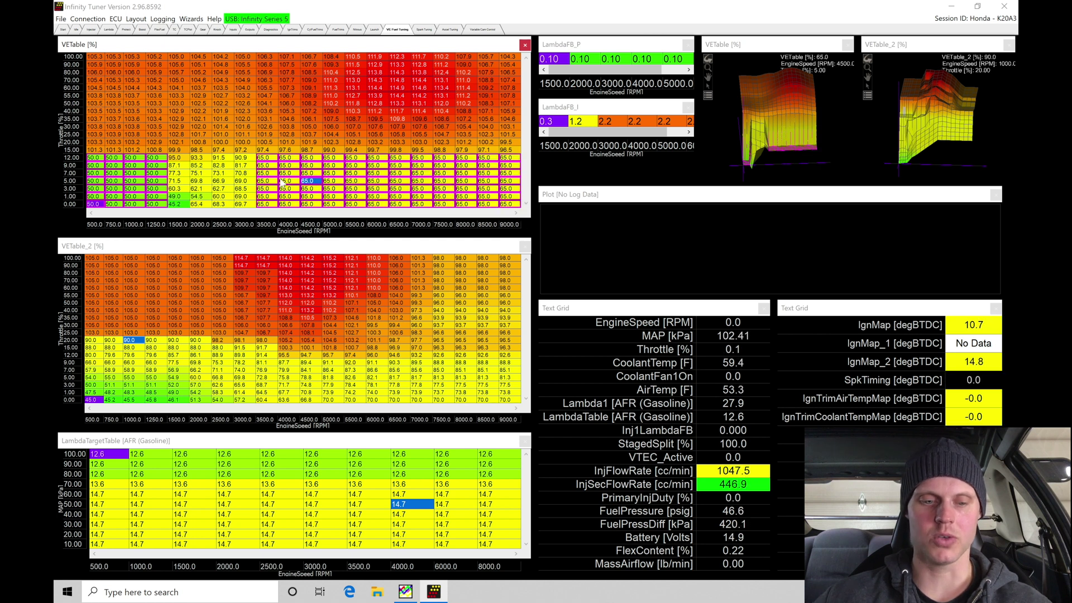
left_click_drag(156, 160, 263, 205)
key("ctrl+h")
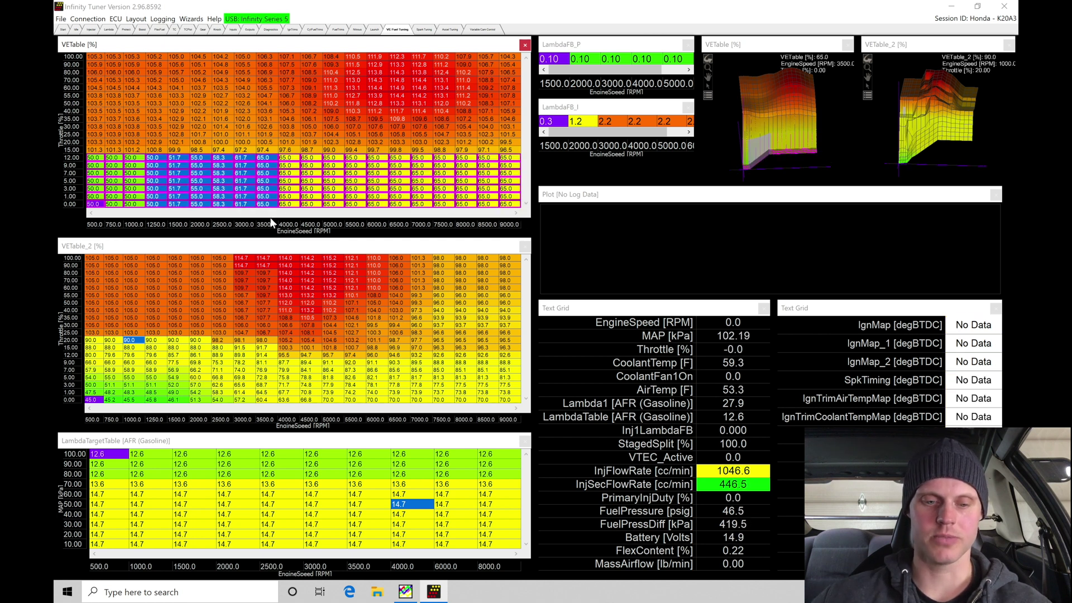
left_click(285, 189)
Copy the 12% throttle row's values onto the 100% throttle row
left_click_drag(95, 159, 506, 161)
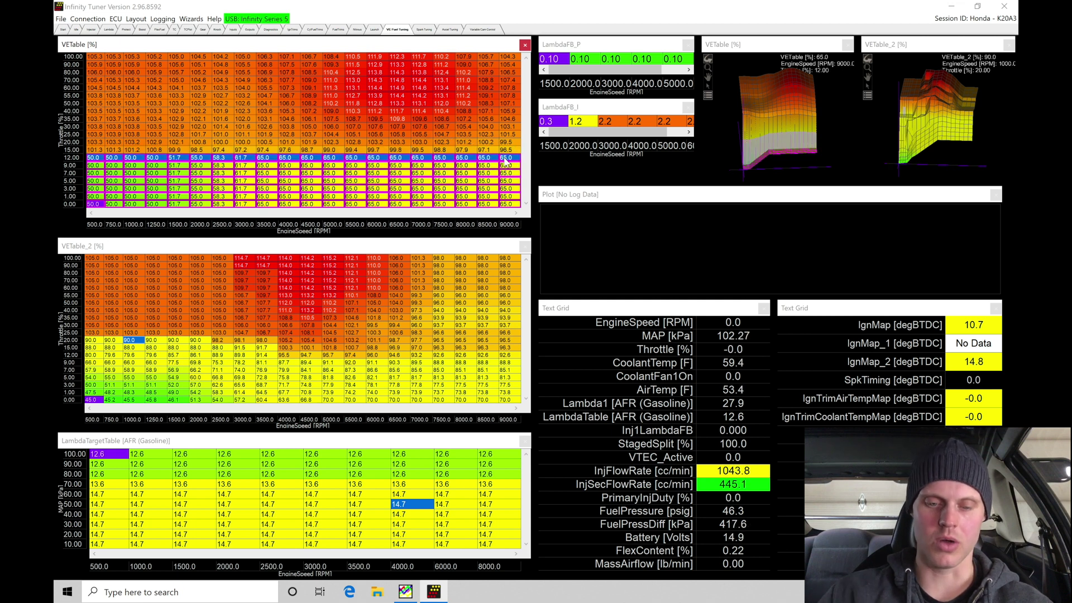
left_click_drag(96, 57, 509, 60)
type("50.0\t50.0\t50.0\t50.0\t51.7\t55.0\t58.3\t61.7\t65.0\t65.0\t65.0\t65.0\t65.0\t65.0\t65.0\t65.0\t65.0\t65.0\t65.0\t65.0")
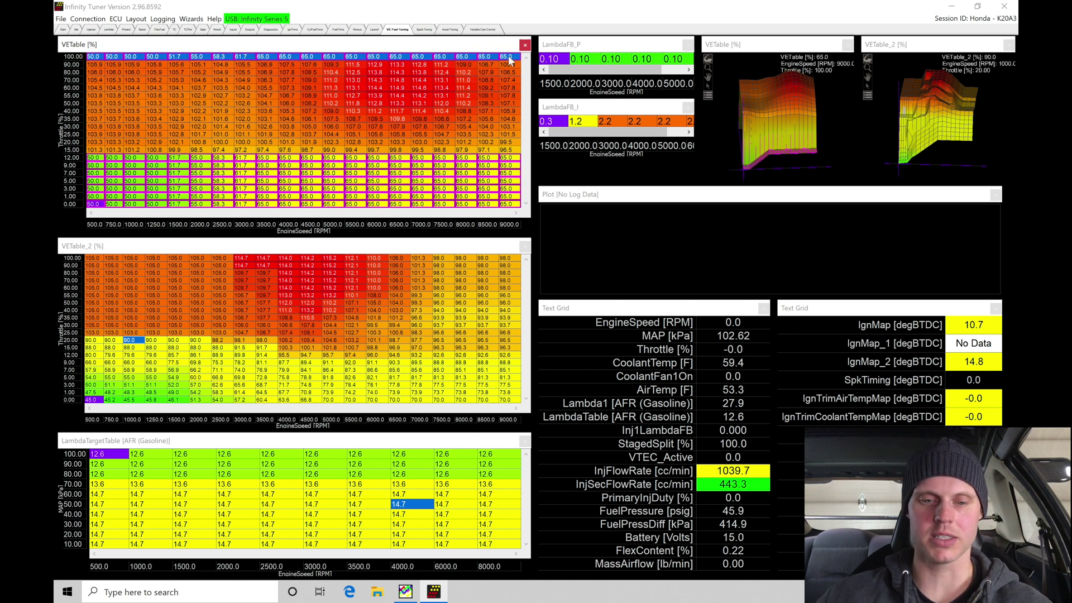
Raise the 100% throttle row by about 15% to roughly 64–83
key("Page_Up")
key("Page_Up")
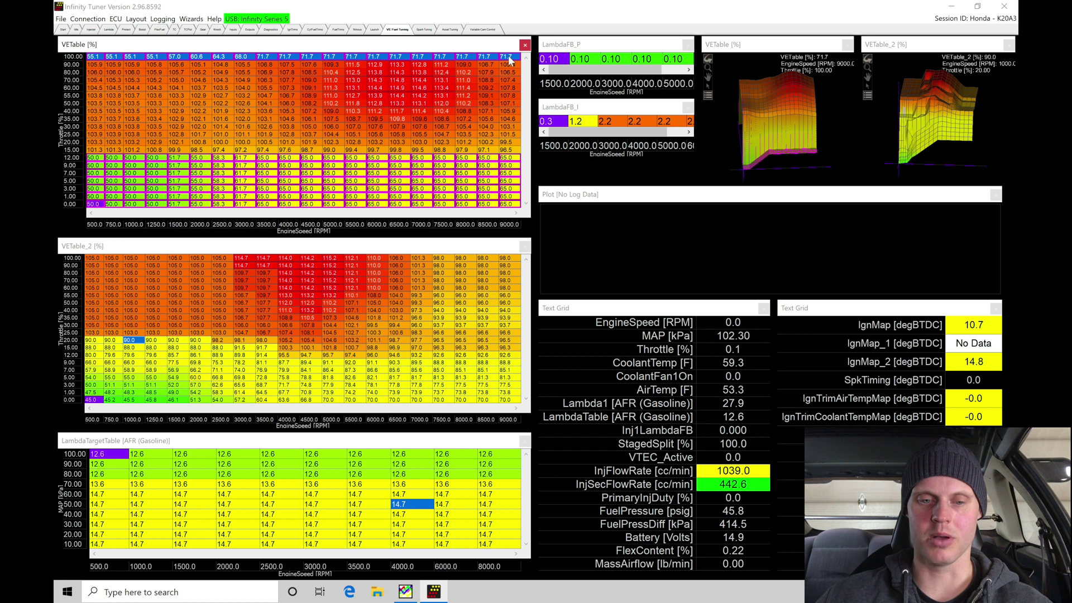
key("Page_Up")
key("Page_Up")
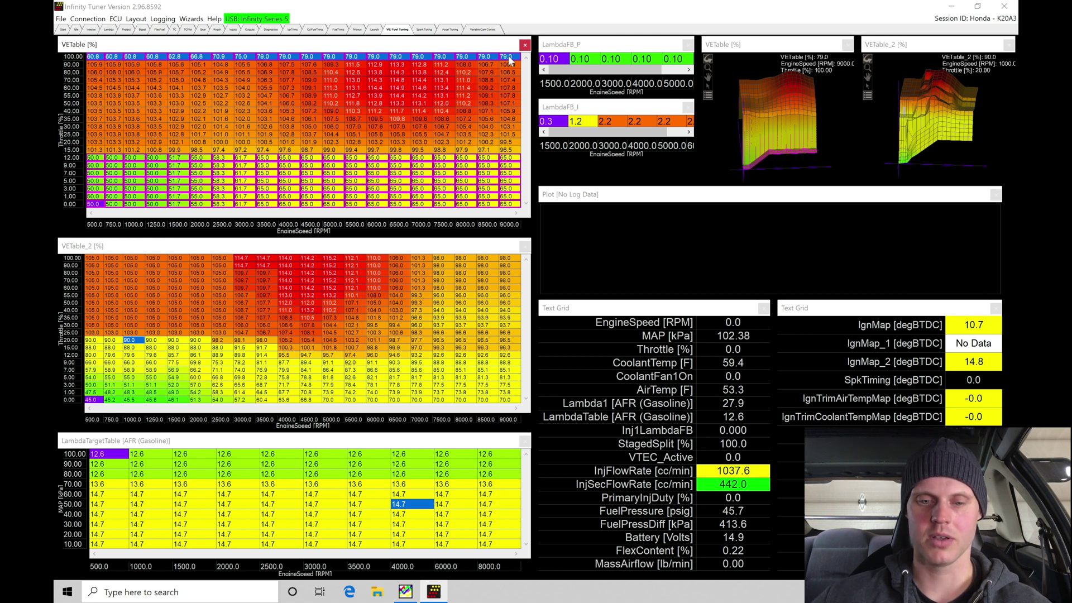
key("Page_Up")
left_click(267, 88)
Vertically interpolate all VETable rows between 12% and 100% throttle
left_click_drag(97, 159, 510, 57)
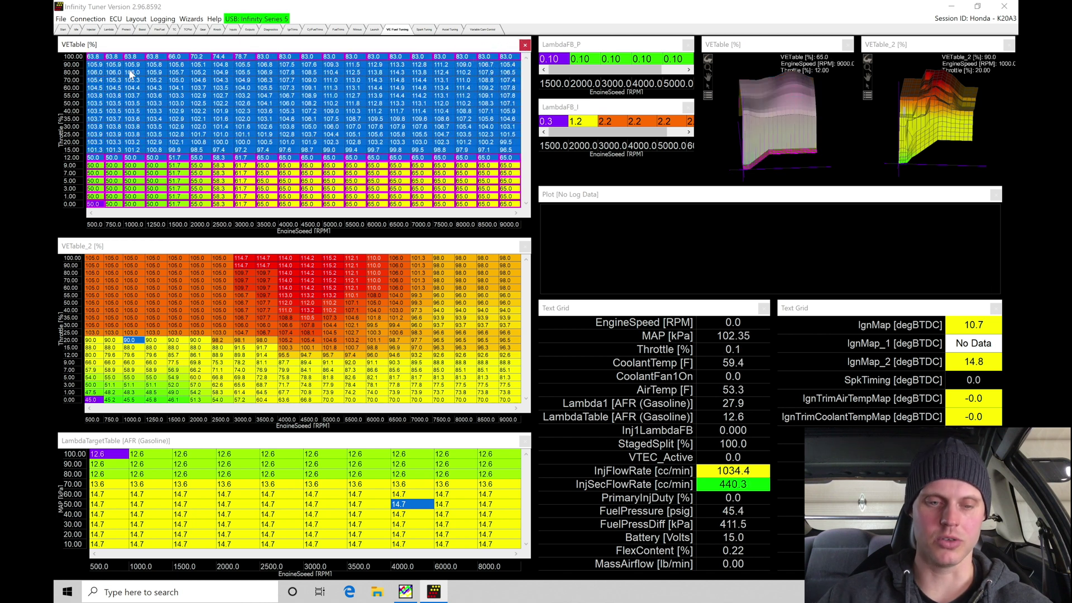
key("v")
left_click(223, 127)
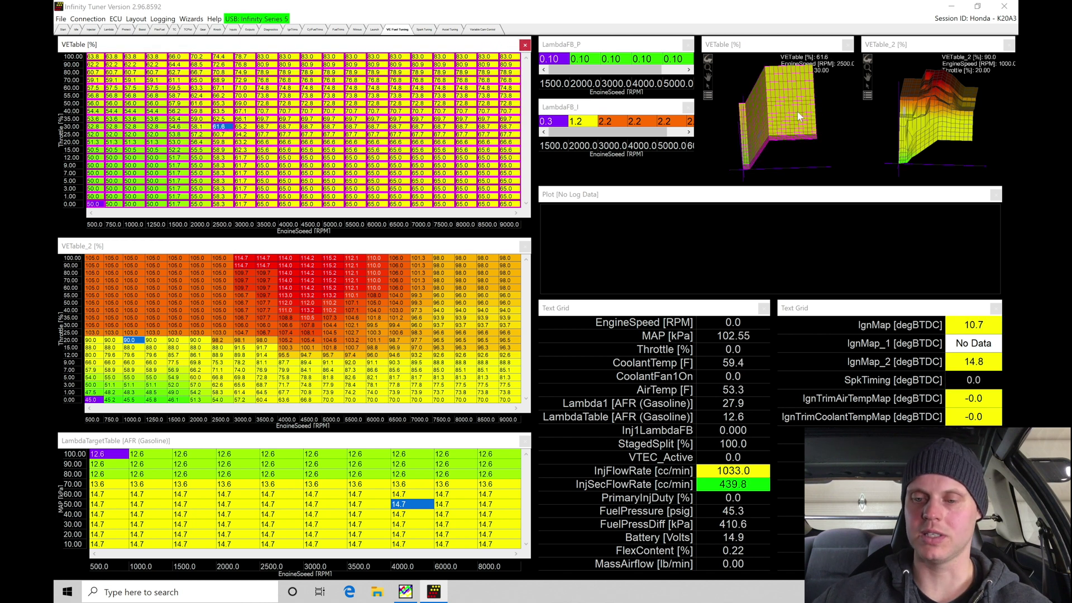
mouse_move(797, 112)
left_mouse_down()
mouse_move(782, 115)
mouse_move(805, 109)
left_mouse_up()
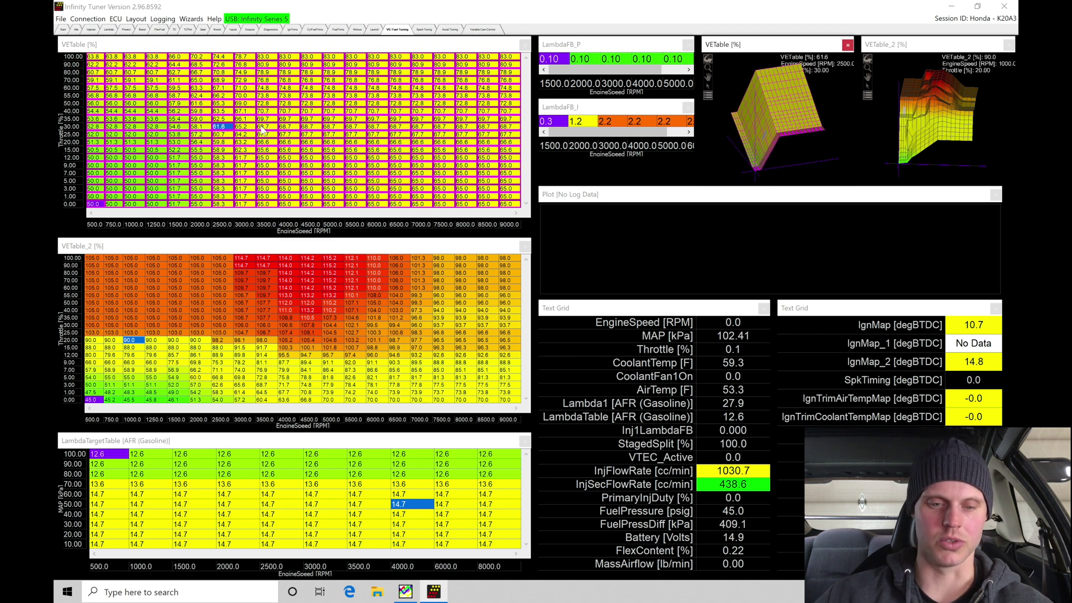
Return to working in the VETable grid after viewing the smoothed 3D surface
left_click(242, 142)
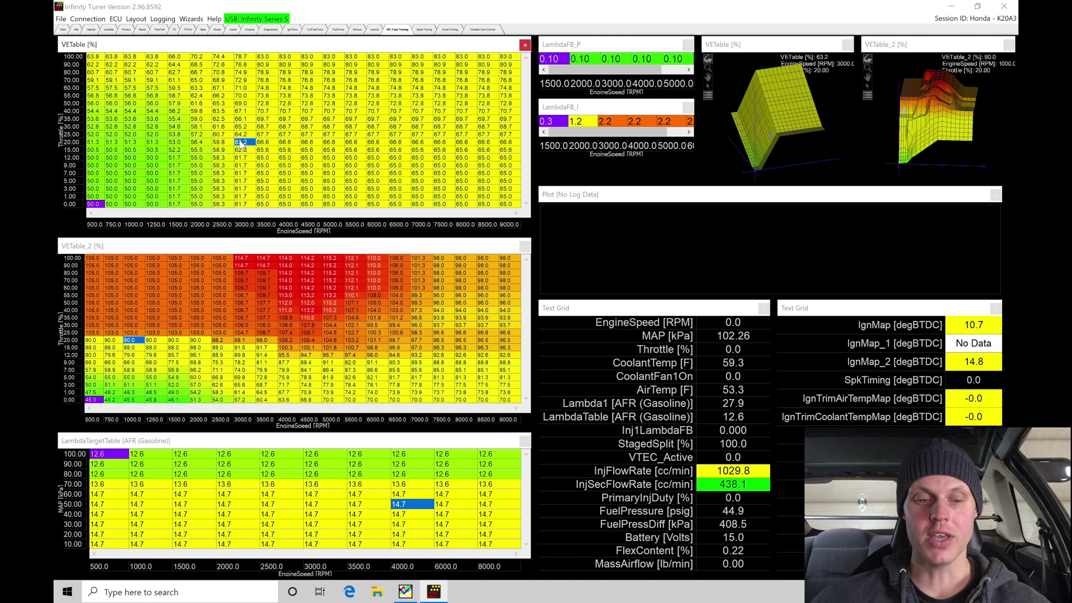